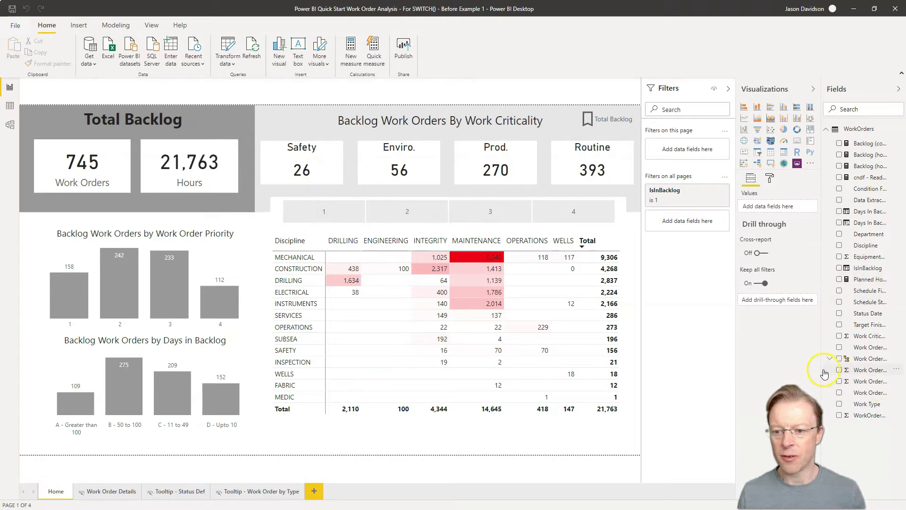
# Widen the Fields pane leftwards so the full WorkOrders field names show.
pyautogui.moveTo(821, 369); pyautogui.dragTo(797, 370)
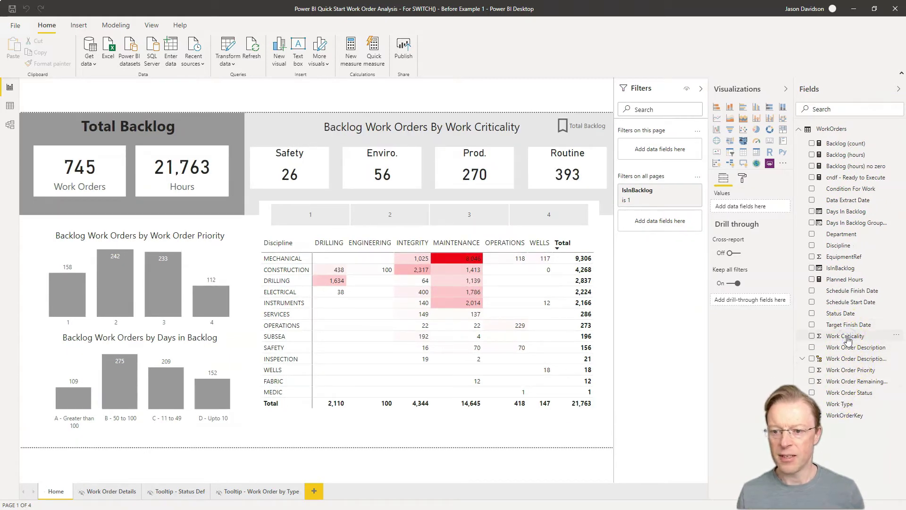
# Select Work Criticality to view its whole-number, Sum-summarised properties, then open WorkOrders' More options.
pyautogui.click(847, 337)
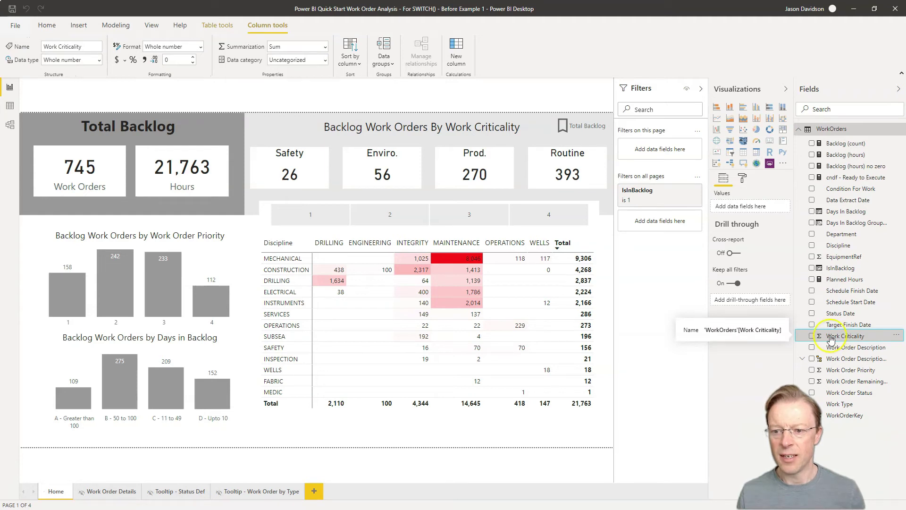
pyautogui.click(847, 337)
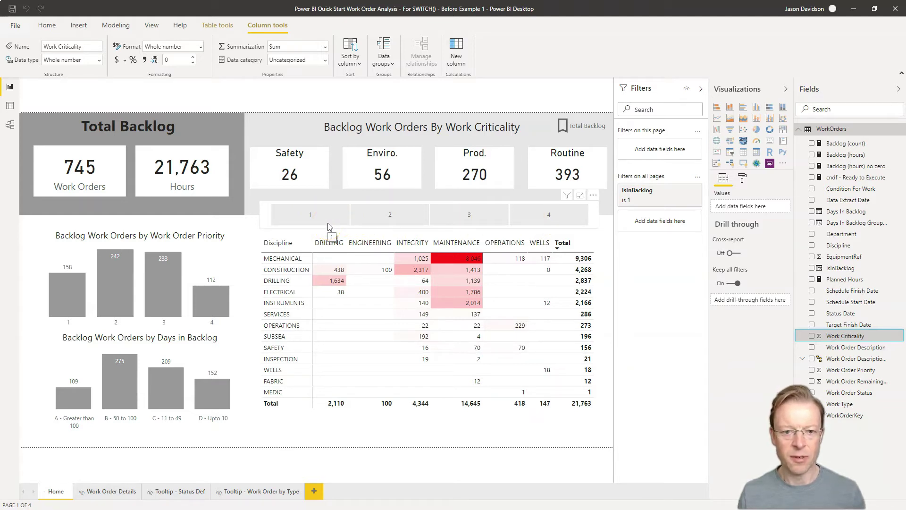
pyautogui.click(310, 218)
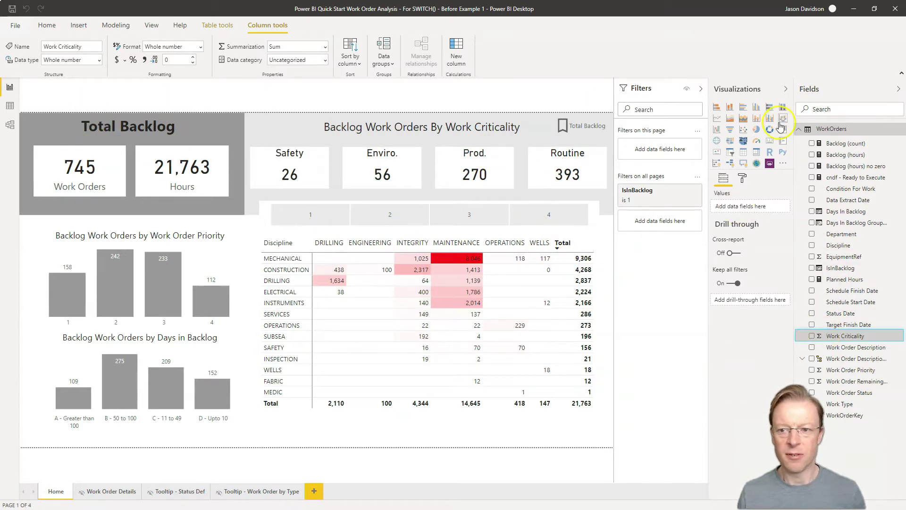
pyautogui.click(901, 129)
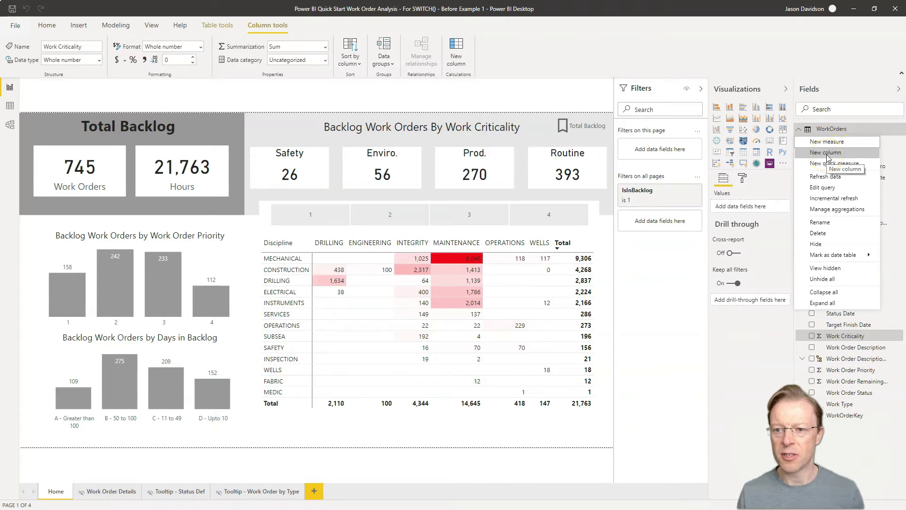
# Create a new WorkOrders column named 'Work Criticality Desc =' and start a second formula line.
pyautogui.click(826, 153)
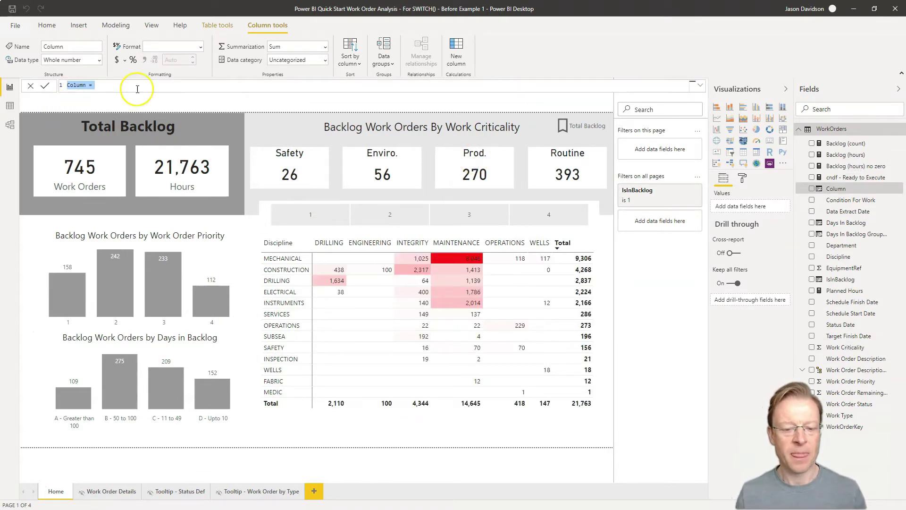
pyautogui.click(136, 89)
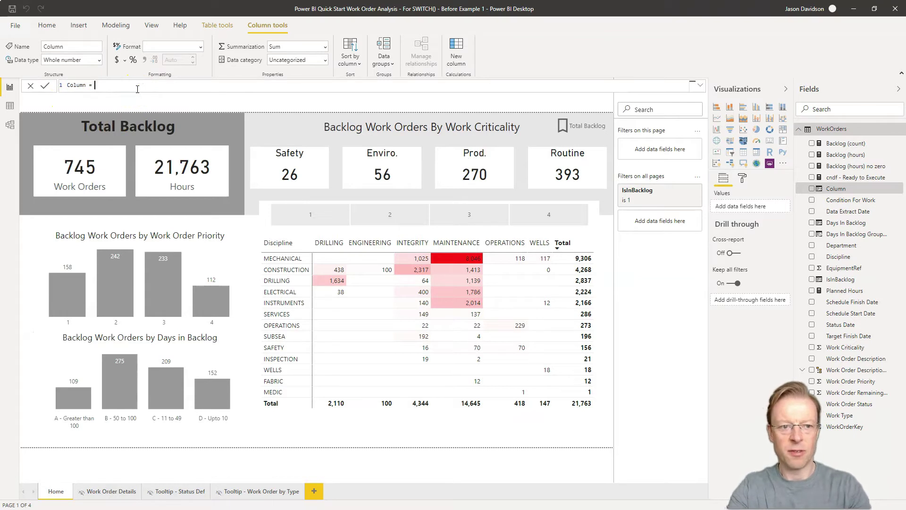
pyautogui.press('BackSpace')
pyautogui.press('BackSpace')
pyautogui.press('BackSpace')
pyautogui.press('BackSpace')
pyautogui.press('BackSpace')
pyautogui.press('BackSpace')
pyautogui.press('BackSpace')
pyautogui.press('BackSpace')
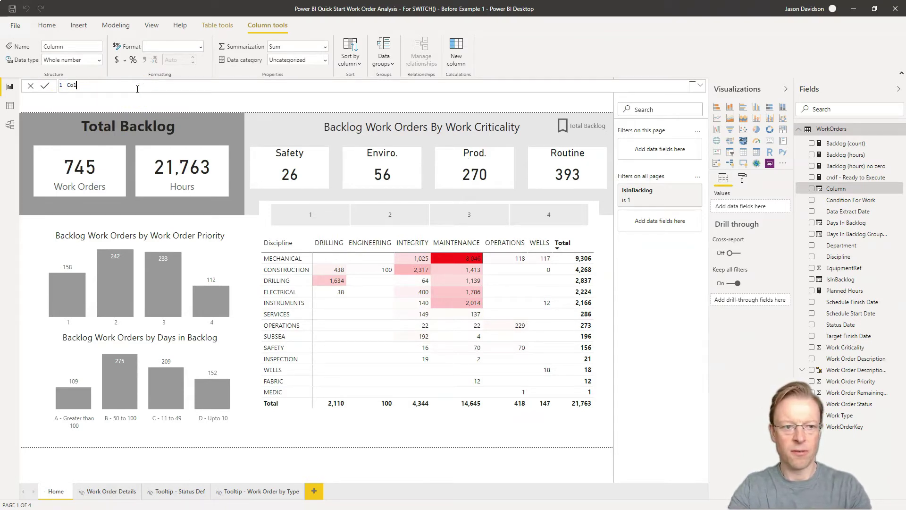
pyautogui.write('Work ')
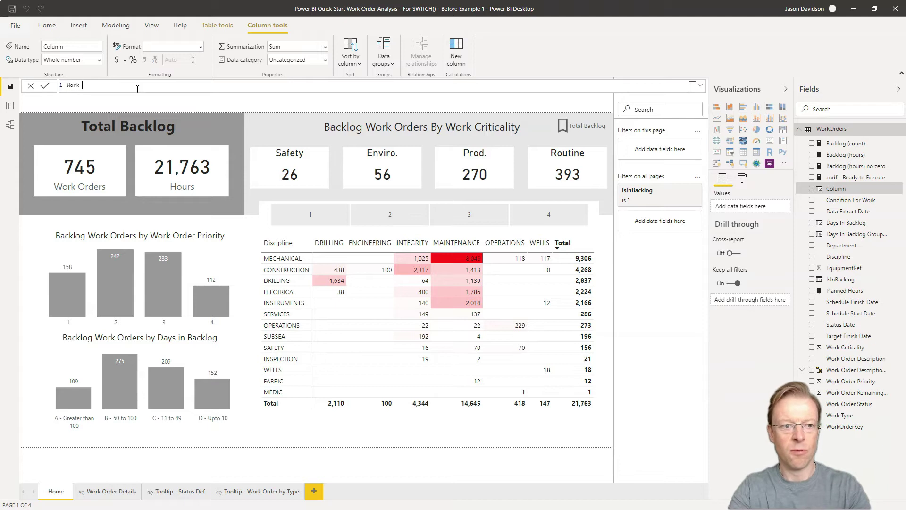
pyautogui.write('Critic')
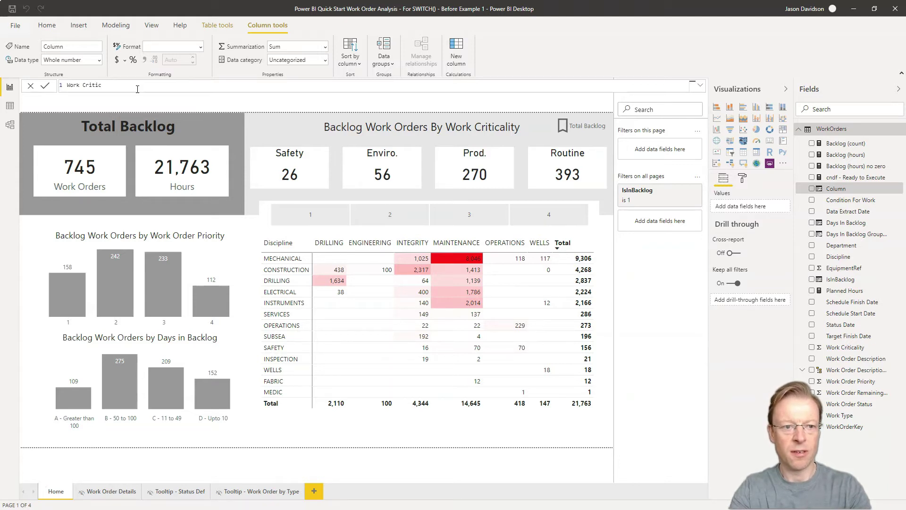
pyautogui.press('BackSpace')
pyautogui.press('BackSpace')
pyautogui.press('BackSpace')
pyautogui.press('BackSpace')
pyautogui.press('BackSpace')
pyautogui.write('riticality')
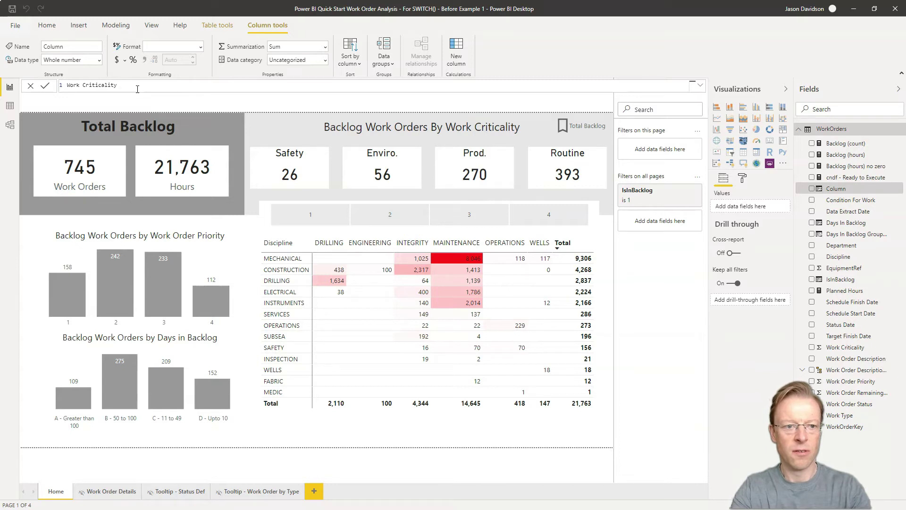
pyautogui.write(' Desc')
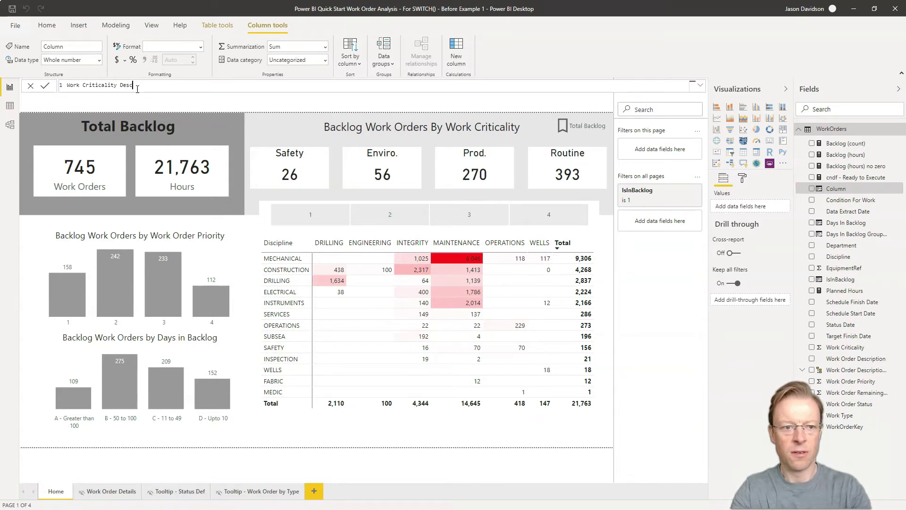
pyautogui.write(' =')
pyautogui.hotkey('shift', 'Return')
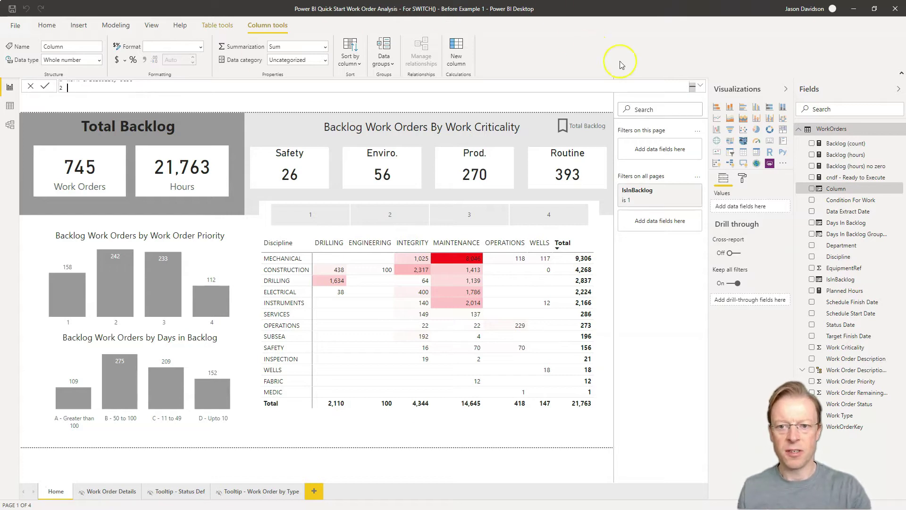
# Expand the formula bar and type SWITCH( on the second line, fixing the misspelling.
pyautogui.click(700, 85)
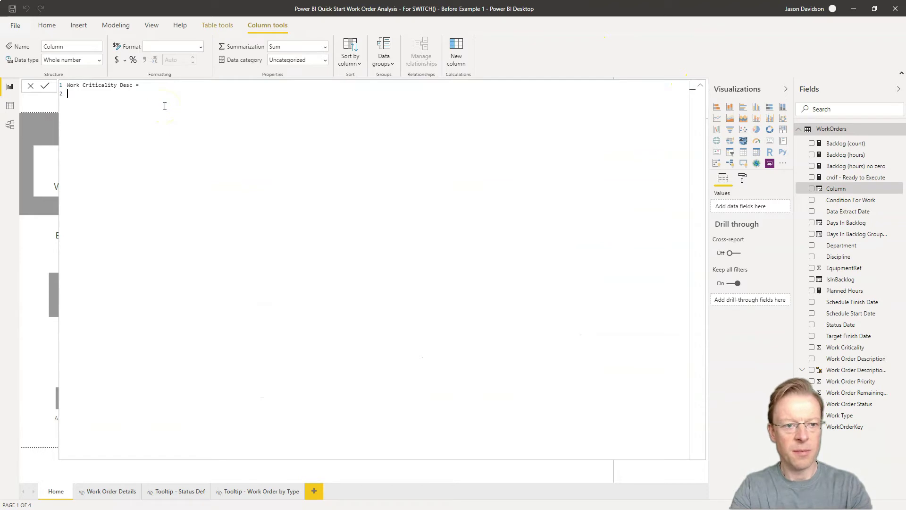
pyautogui.write('SWTI')
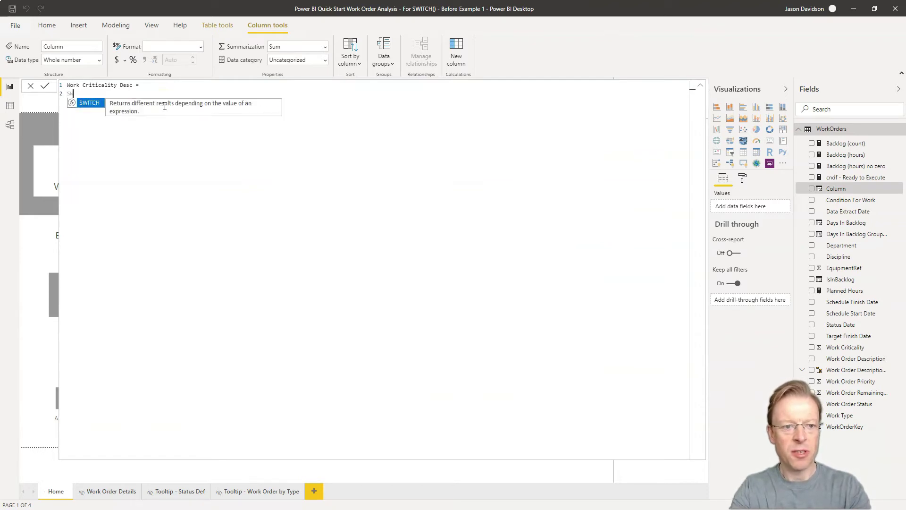
pyautogui.press('BackSpace')
pyautogui.press('BackSpace')
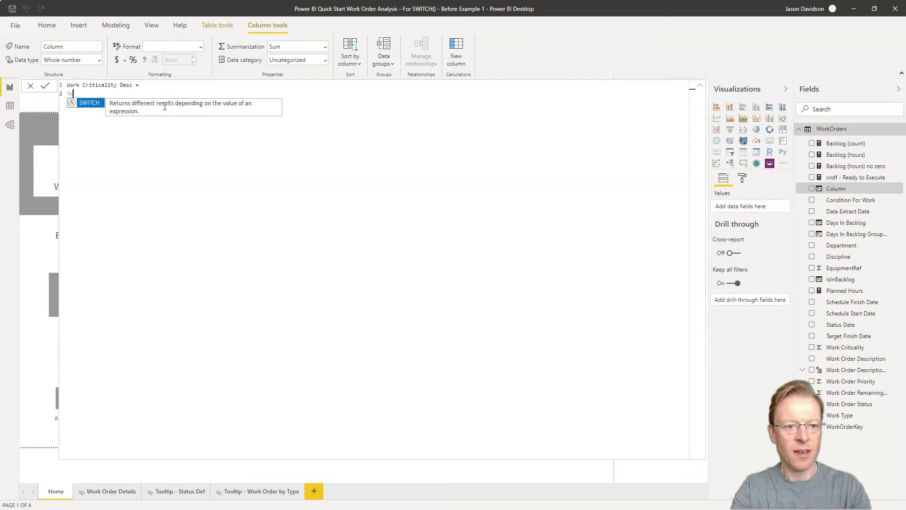
pyautogui.write('ITCH(')
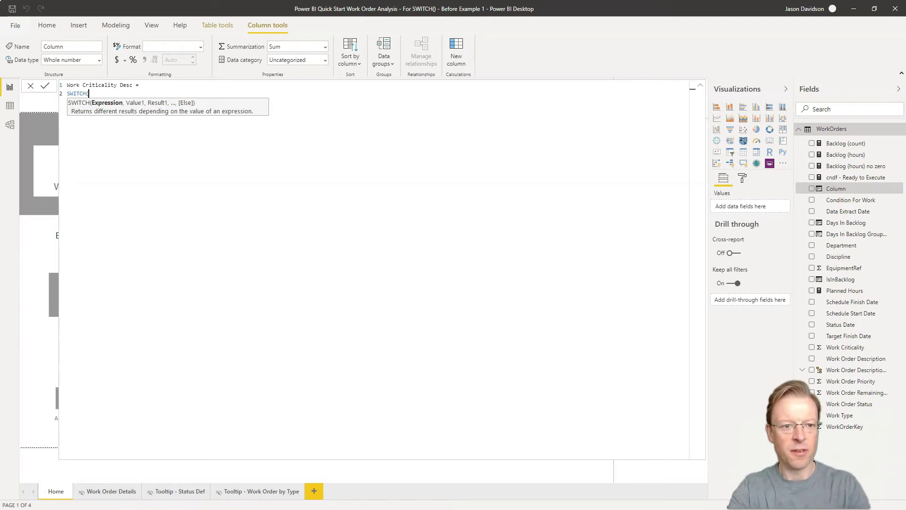
# Add WorkOrders[Work Criticality] as the SWITCH expression on its own indented line.
pyautogui.write('work')
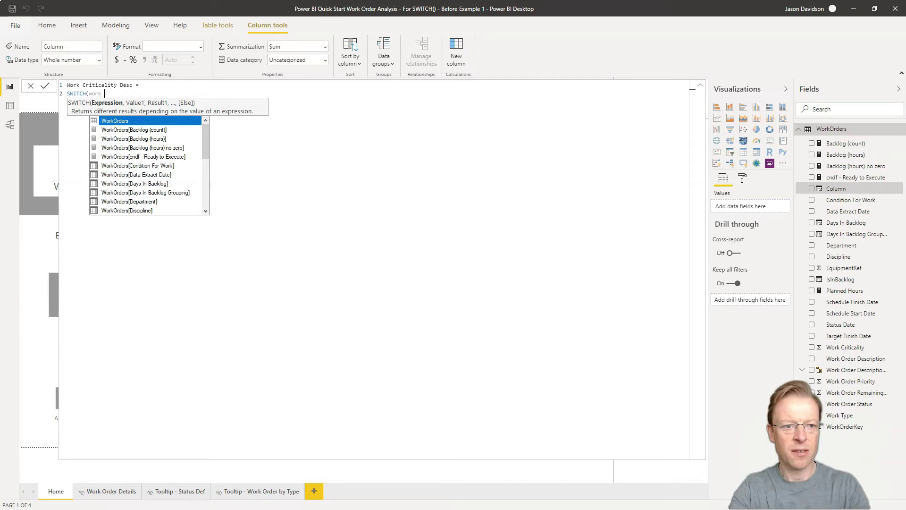
pyautogui.write(' c')
pyautogui.press('Tab')
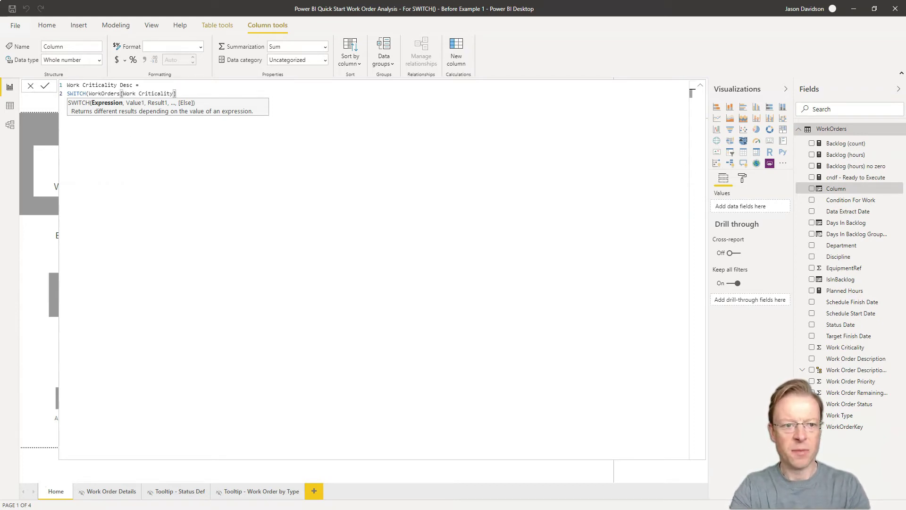
pyautogui.write(',')
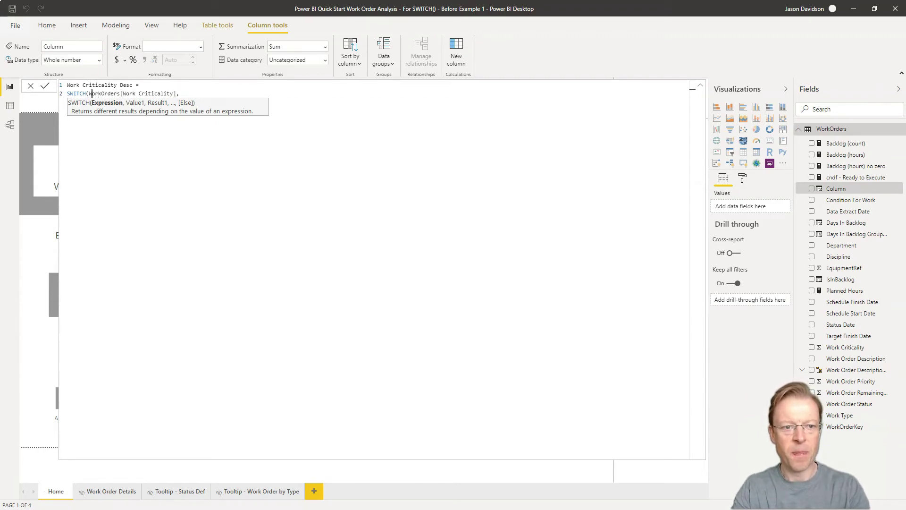
pyautogui.click(89, 93)
pyautogui.hotkey('shift', 'Return')
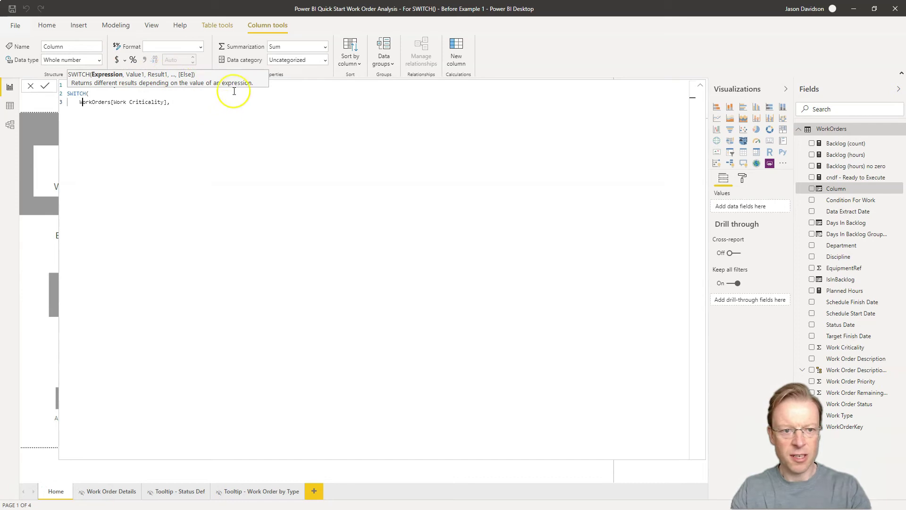
pyautogui.press('Right')
pyautogui.press('Right')
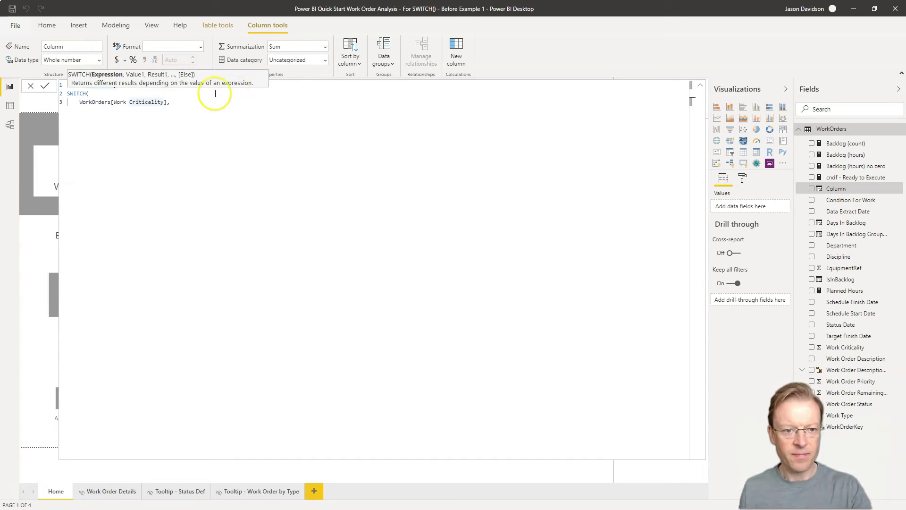
# Add SWITCH cases mapping 1 to "Safety", 2 to "Enviro", 3 to "Prod", 4 to "Routine".
pyautogui.click(201, 100)
pyautogui.press('Return')
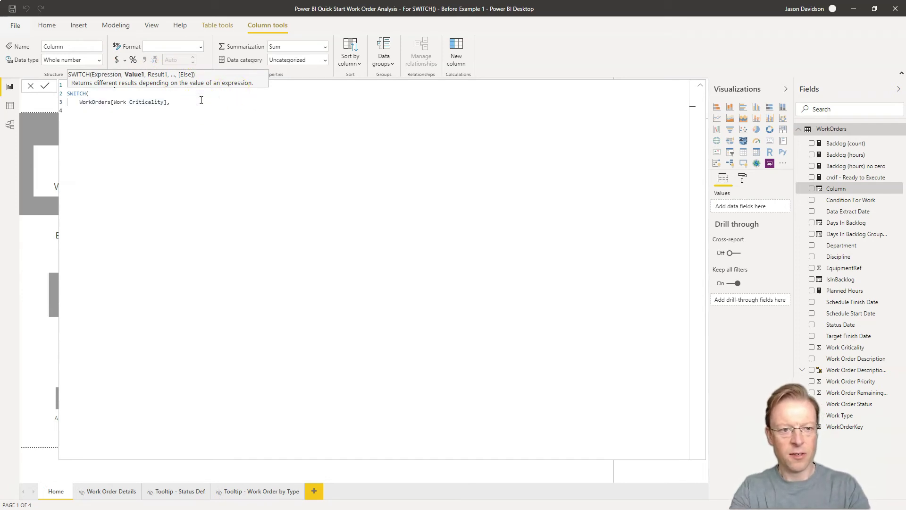
pyautogui.write('1, ')
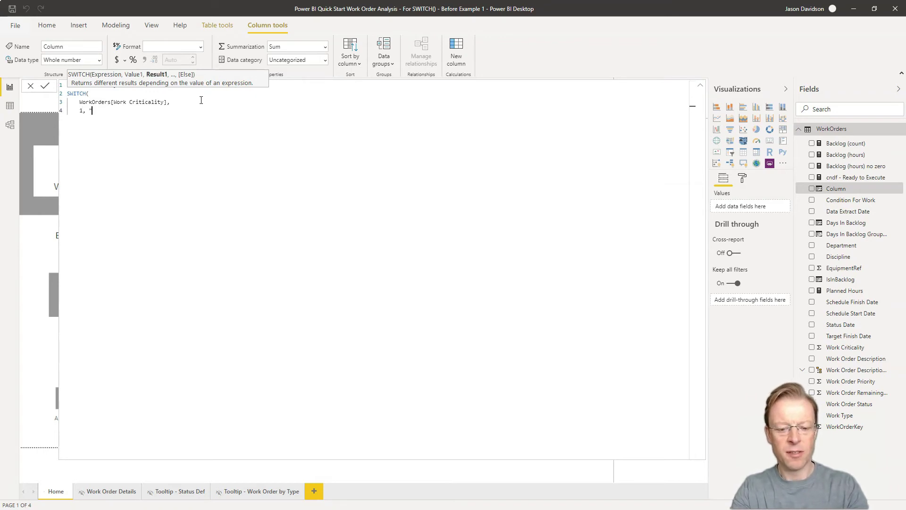
pyautogui.write('"Safe')
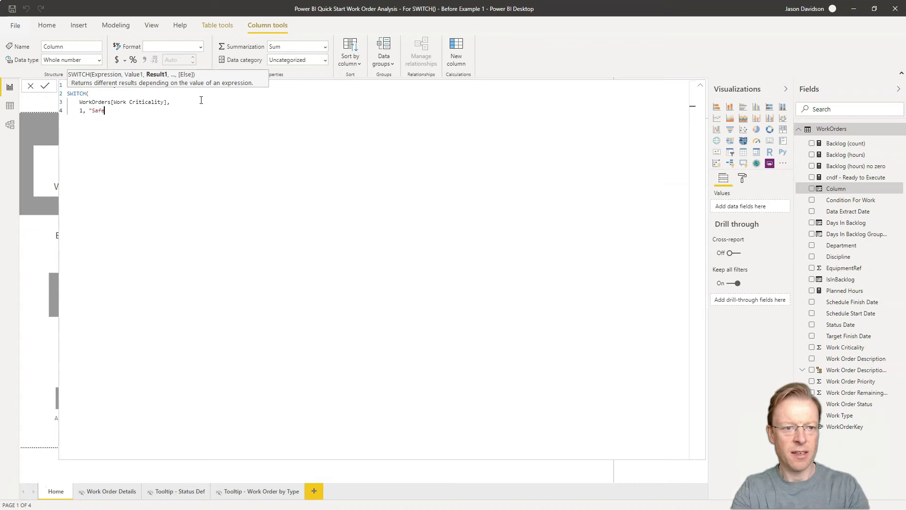
pyautogui.write('ty"')
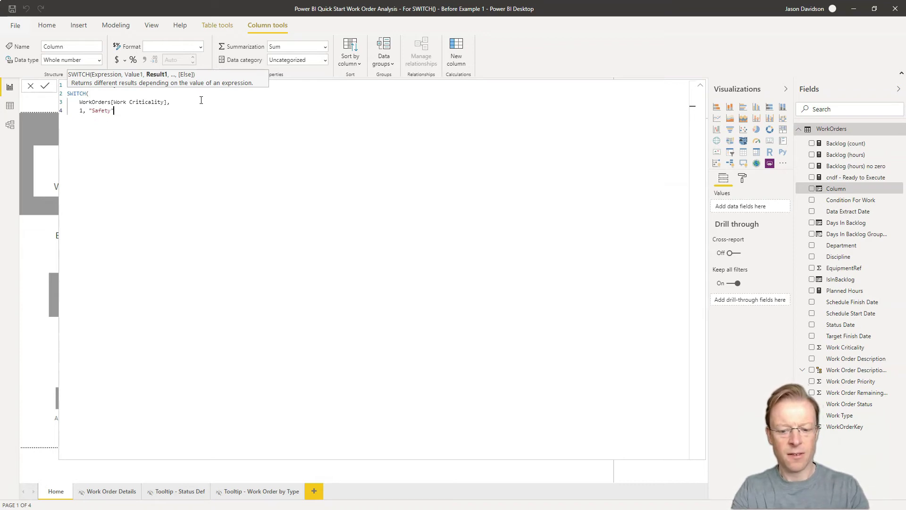
pyautogui.write(',')
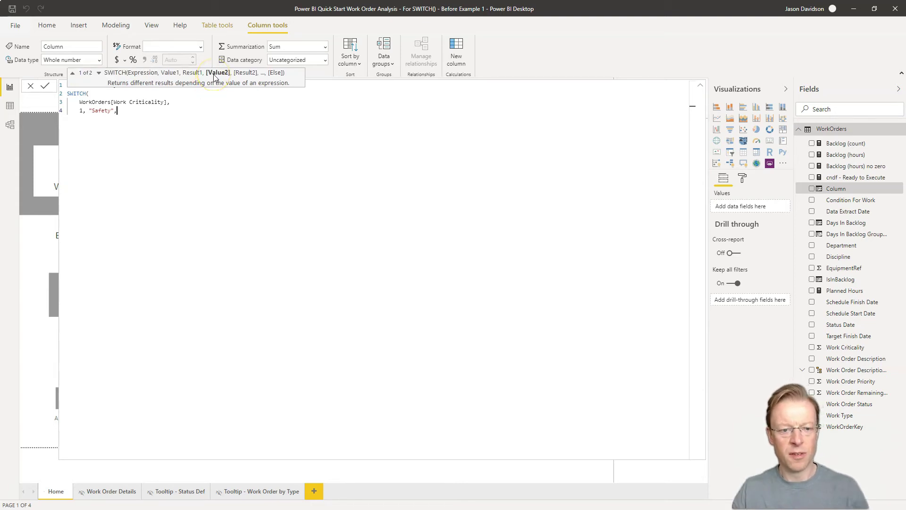
pyautogui.hotkey('shift', 'Return')
pyautogui.write('2')
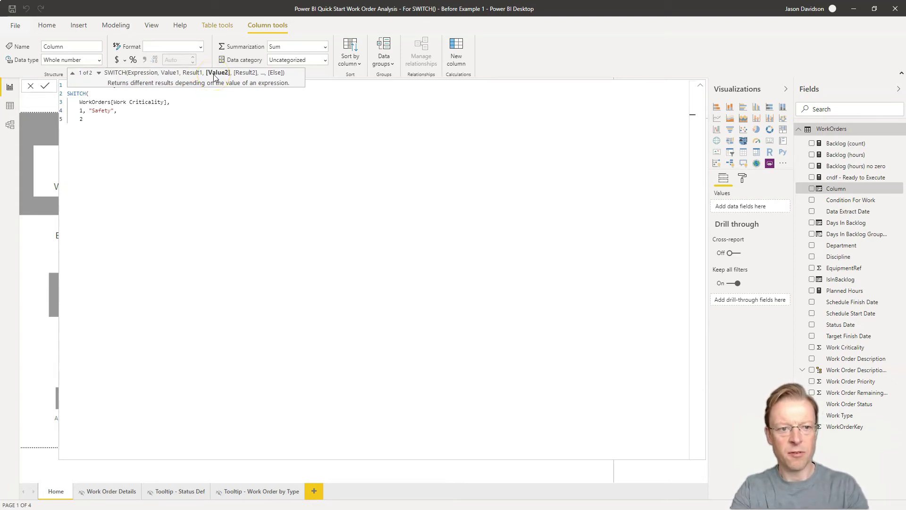
pyautogui.write(', ')
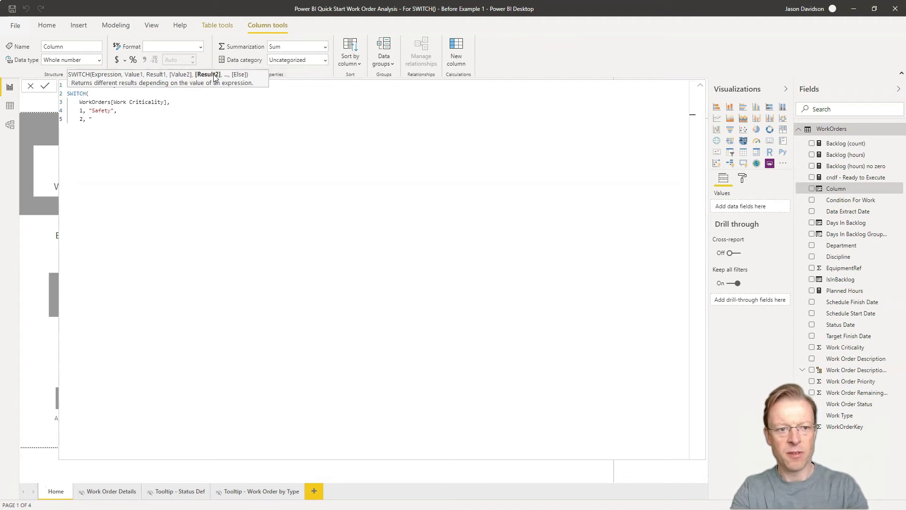
pyautogui.write('"En')
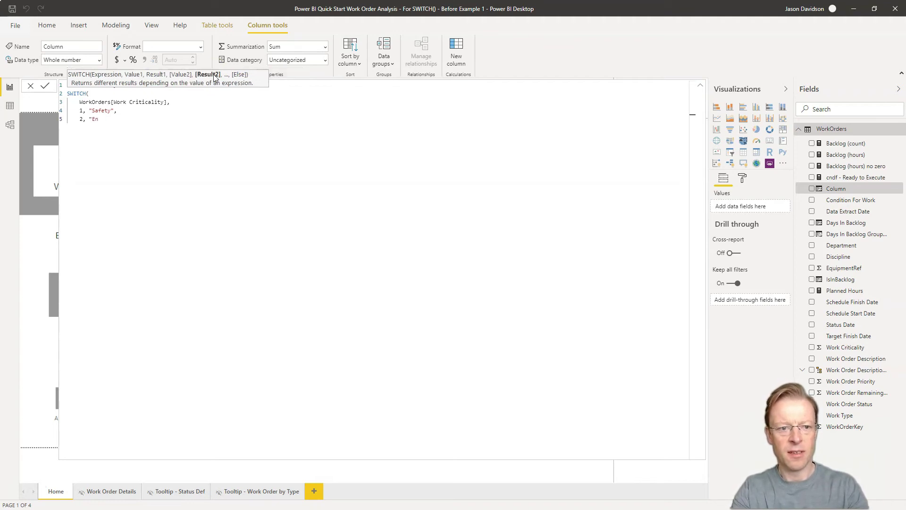
pyautogui.write('viron')
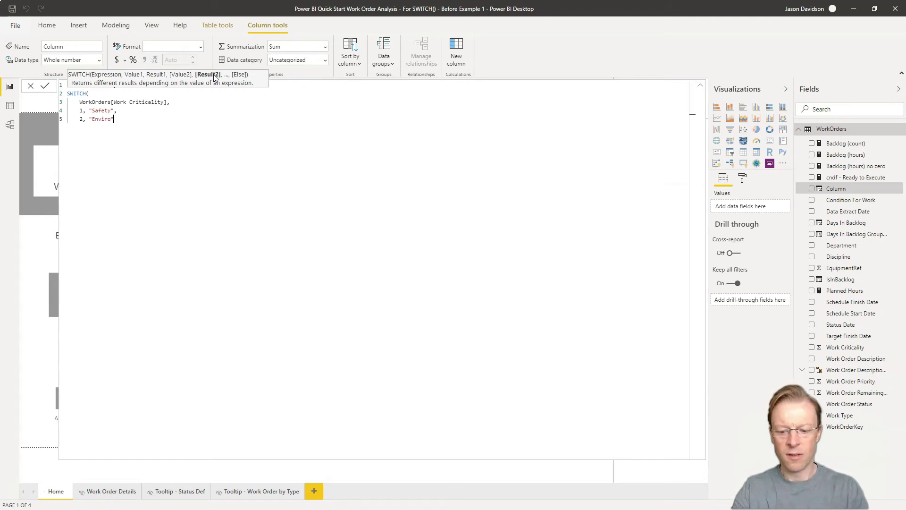
pyautogui.write(',')
pyautogui.press('Return')
pyautogui.write('3')
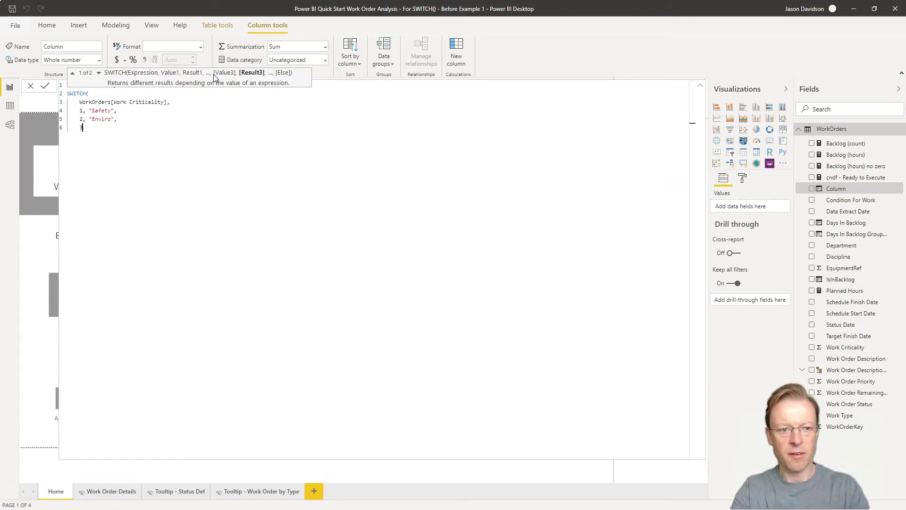
pyautogui.write(', "Production')
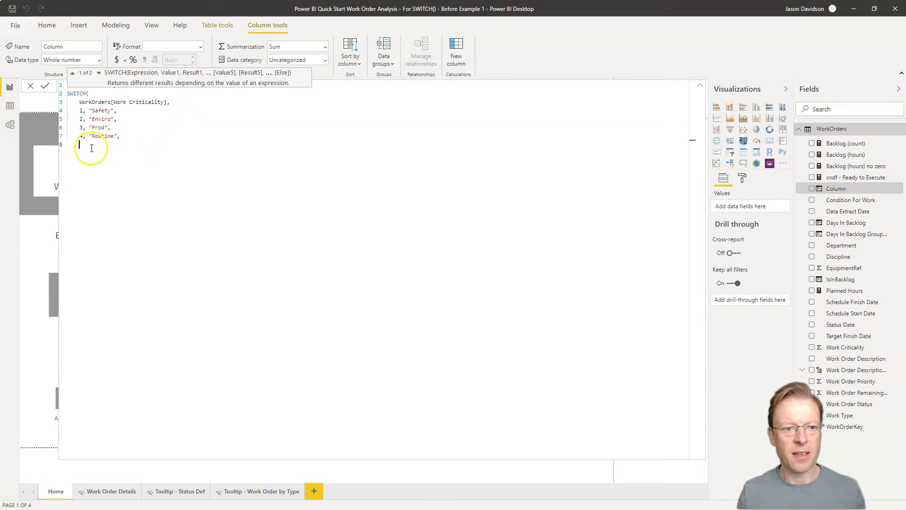
pyautogui.click(120, 136)
pyautogui.click(145, 145)
# End the SWITCH with a fallback "Other" and a closing parenthesis on its own line.
pyautogui.write('"')
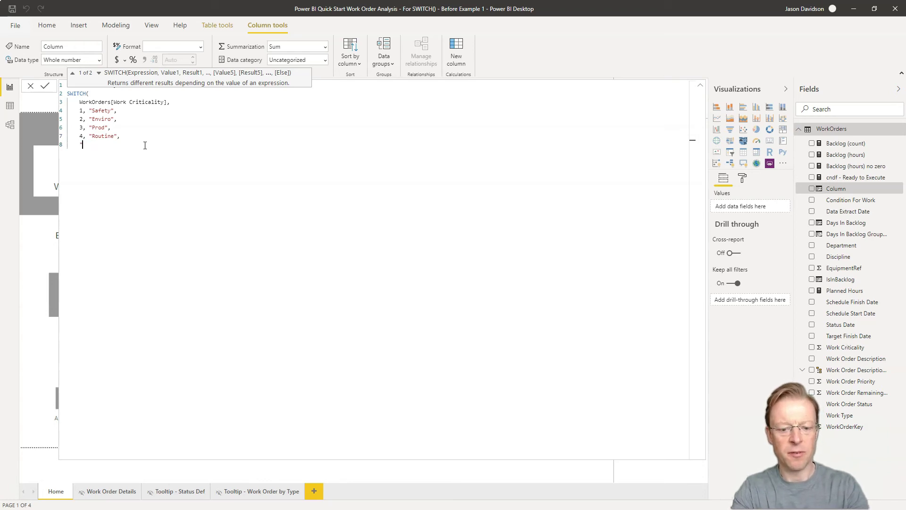
pyautogui.write('"')
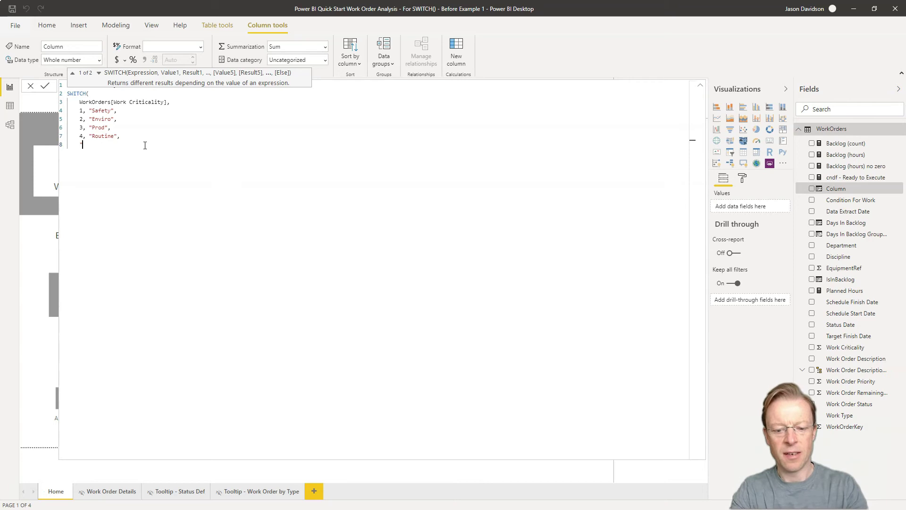
pyautogui.press('BackSpace')
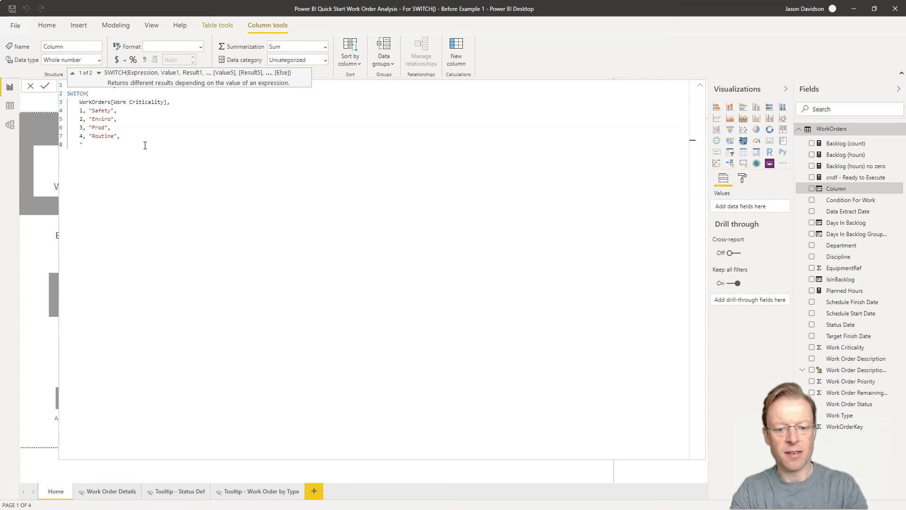
pyautogui.write('Other')
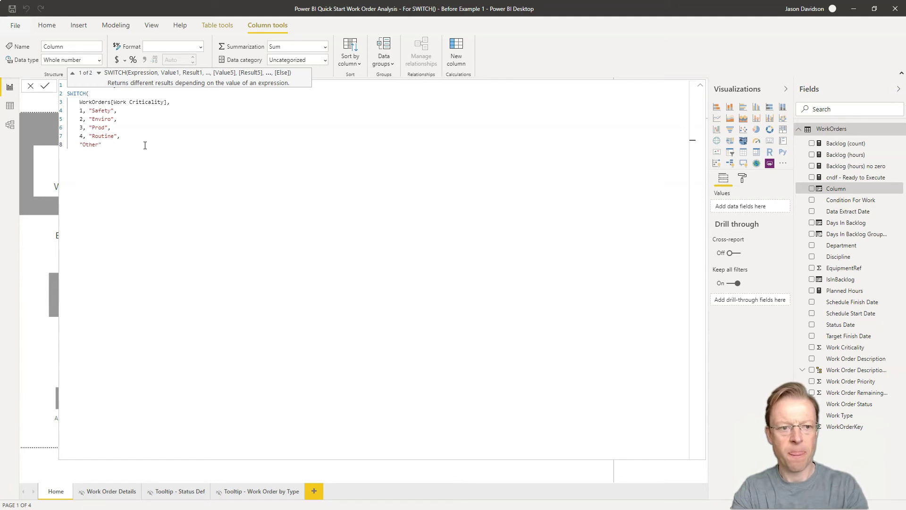
pyautogui.press('Return')
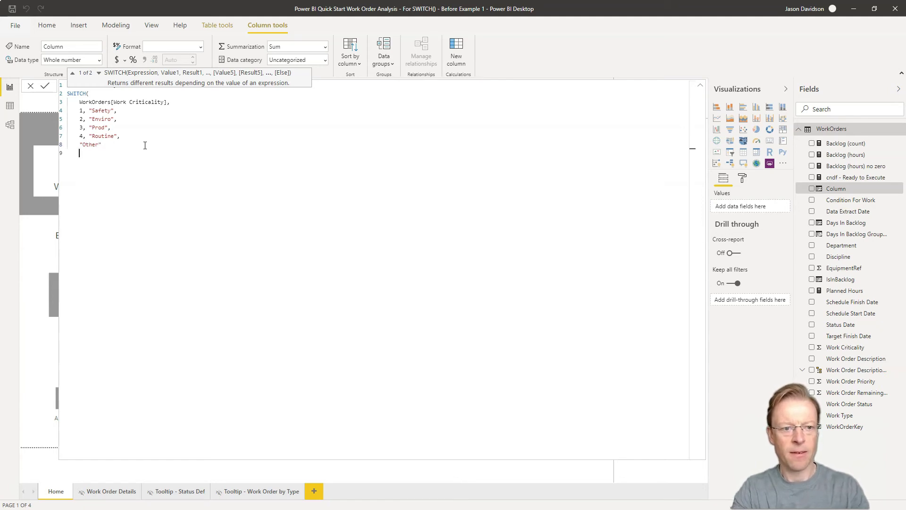
pyautogui.press('BackSpace')
pyautogui.write(')')
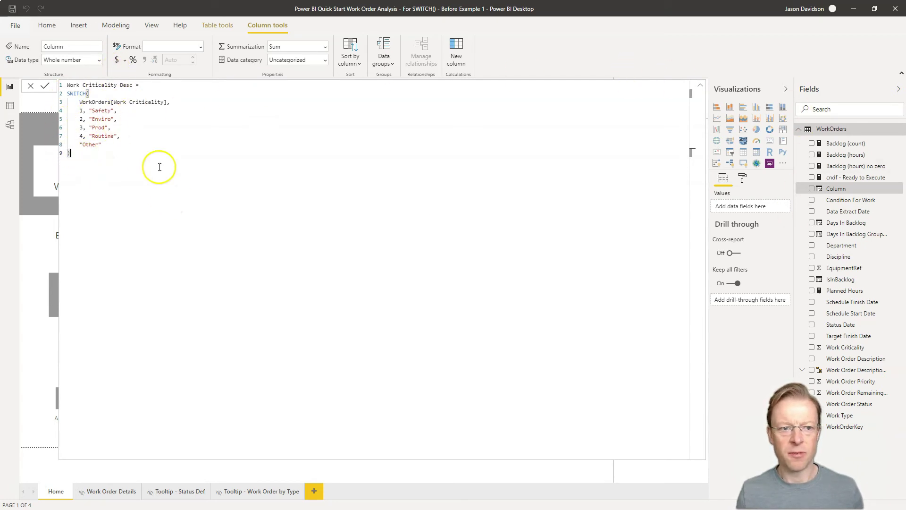
# Commit the Work Criticality Desc formula, check the new field, and select the criticality slicer.
pyautogui.click(46, 86)
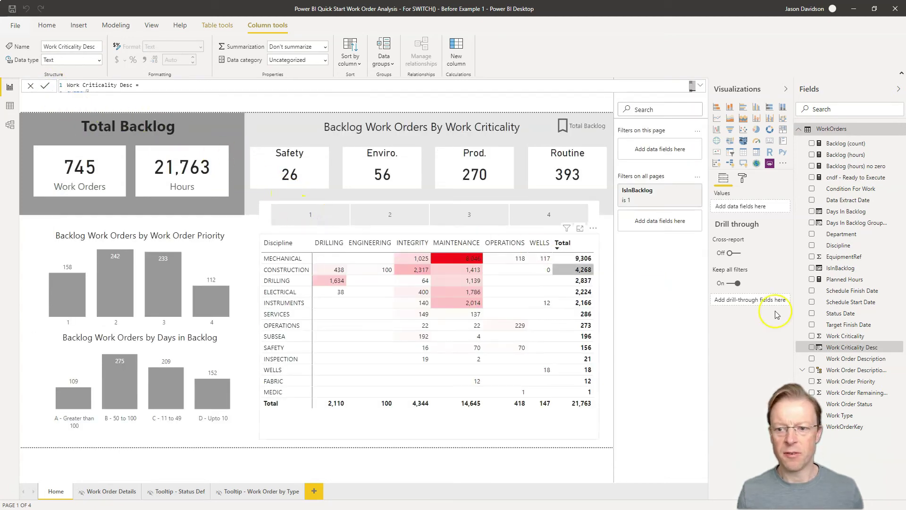
pyautogui.click(846, 338)
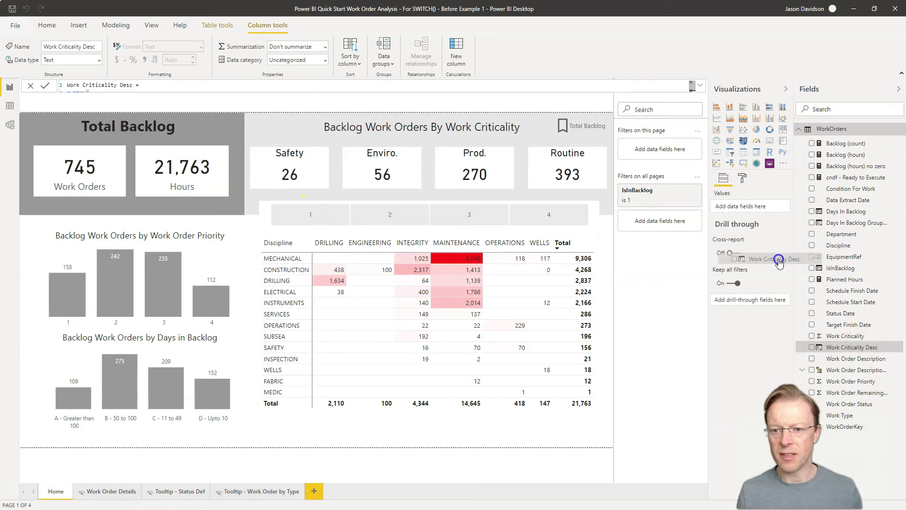
pyautogui.click(854, 347)
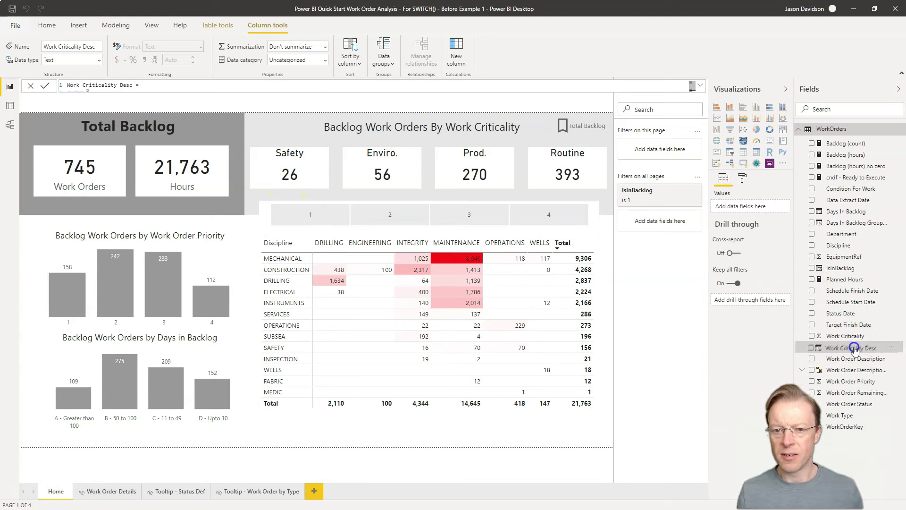
pyautogui.click(596, 215)
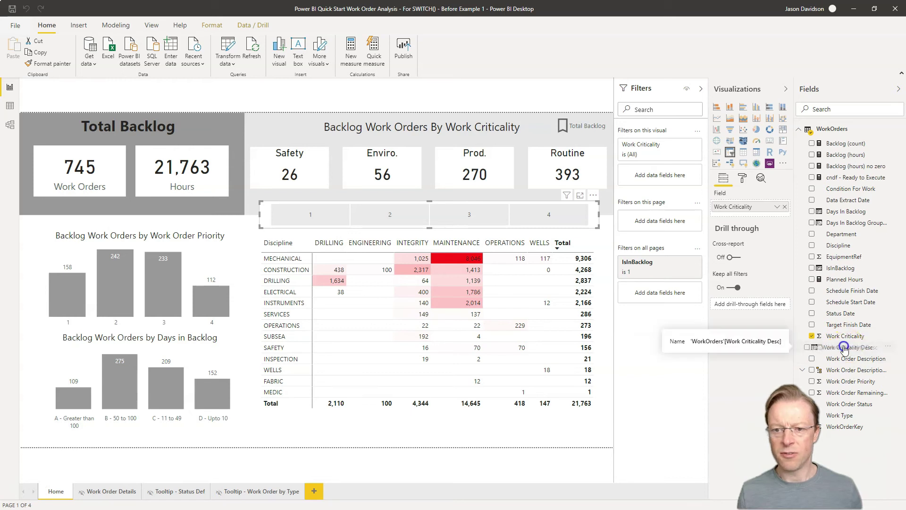
# Replace Work Criticality with Work Criticality Desc in the slicer's Field well.
pyautogui.moveTo(845, 347); pyautogui.dragTo(753, 216)
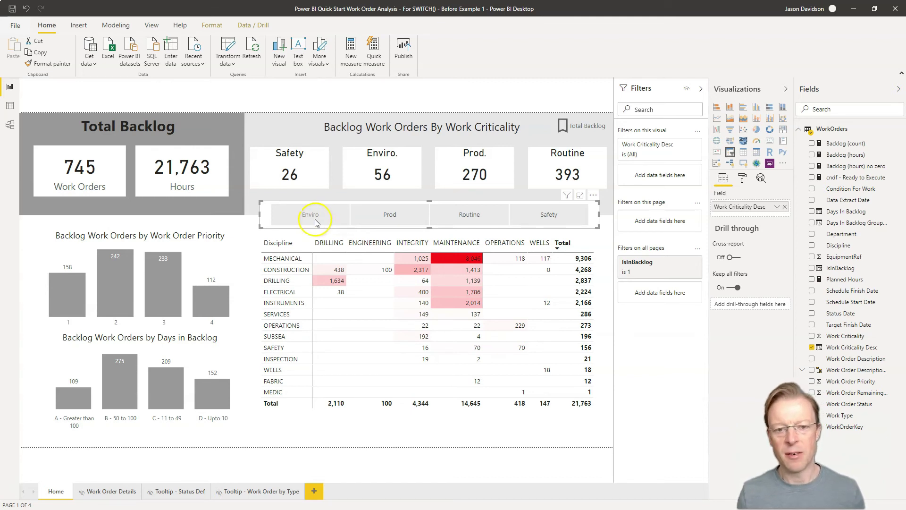
pyautogui.click(546, 220)
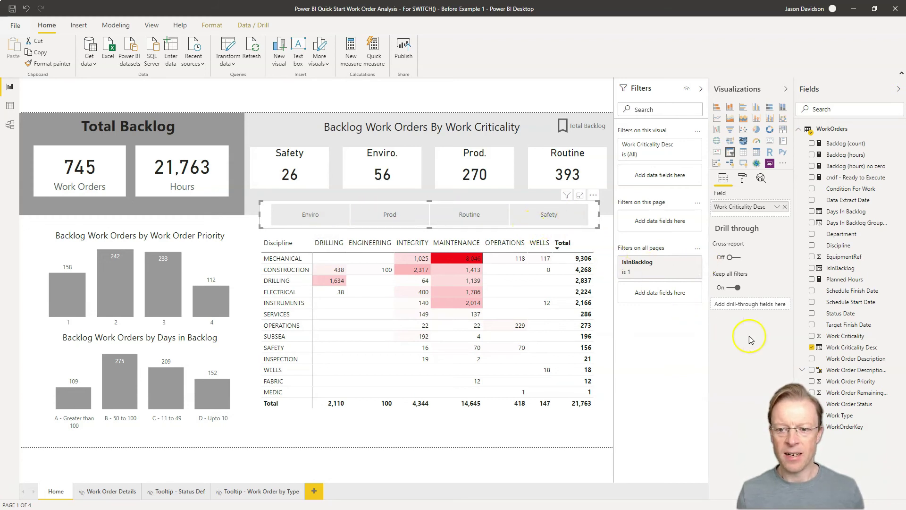
# Set Work Criticality Desc's Sort by column to Work Criticality.
pyautogui.click(849, 352)
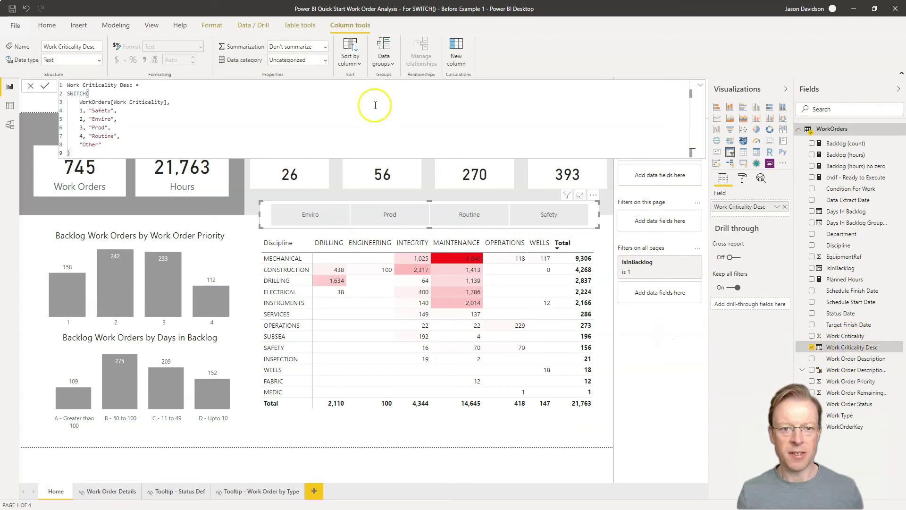
pyautogui.click(353, 64)
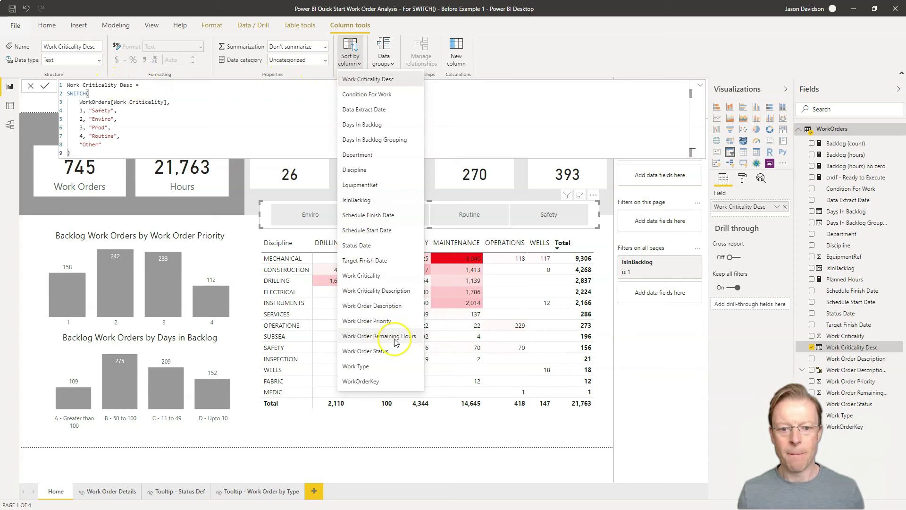
pyautogui.click(374, 276)
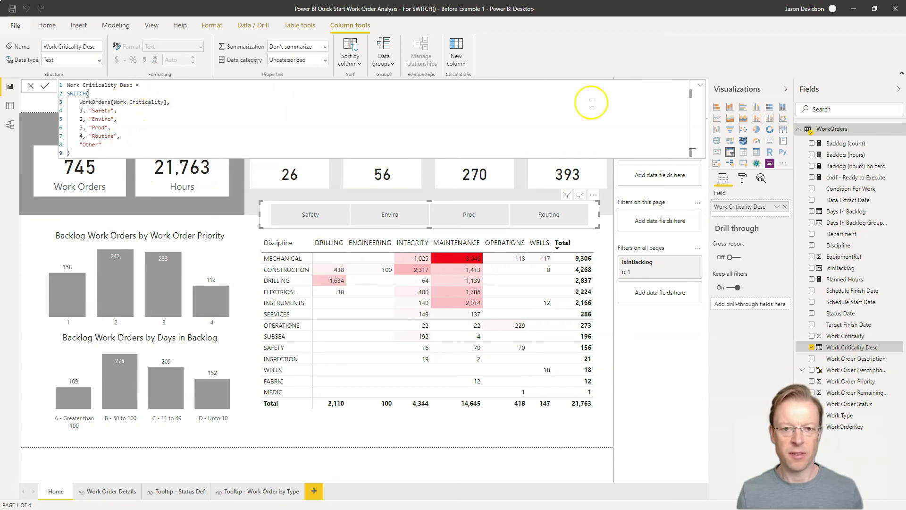
# Collapse the formula bar to one line to see the Safety-first slicer on the report.
pyautogui.click(701, 88)
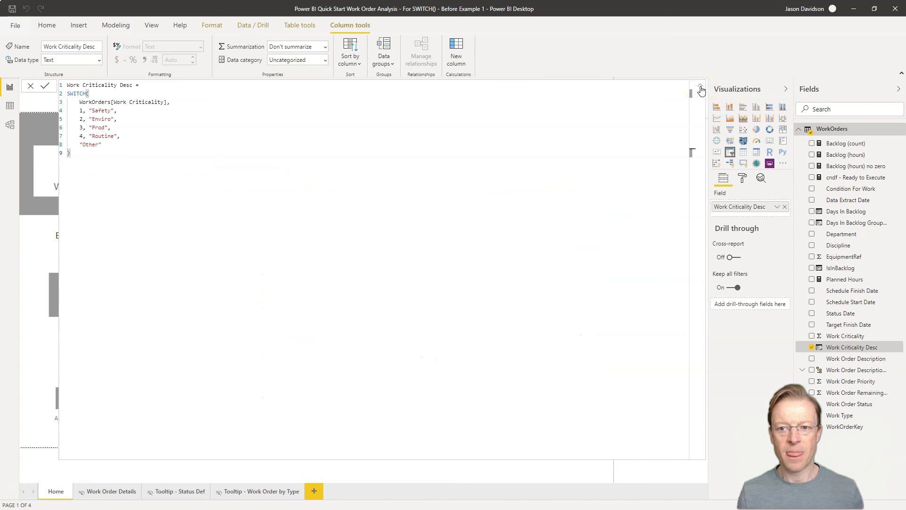
pyautogui.click(701, 88)
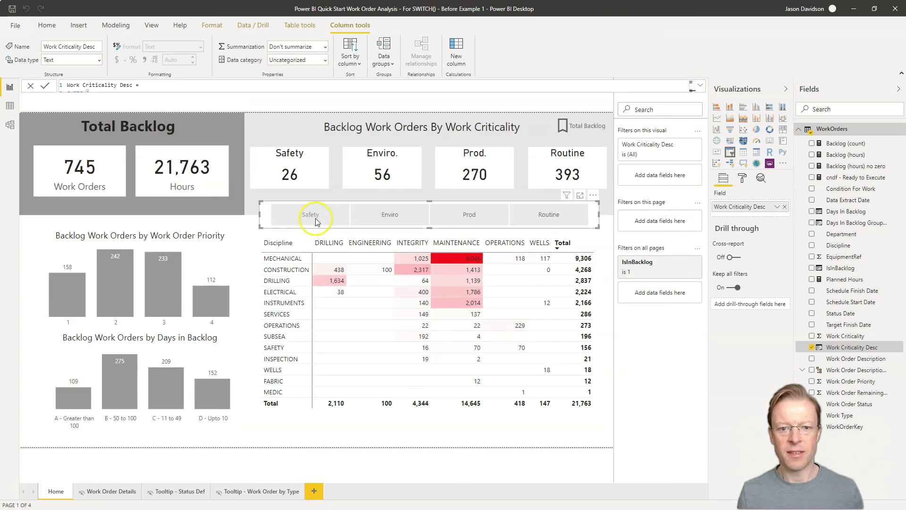